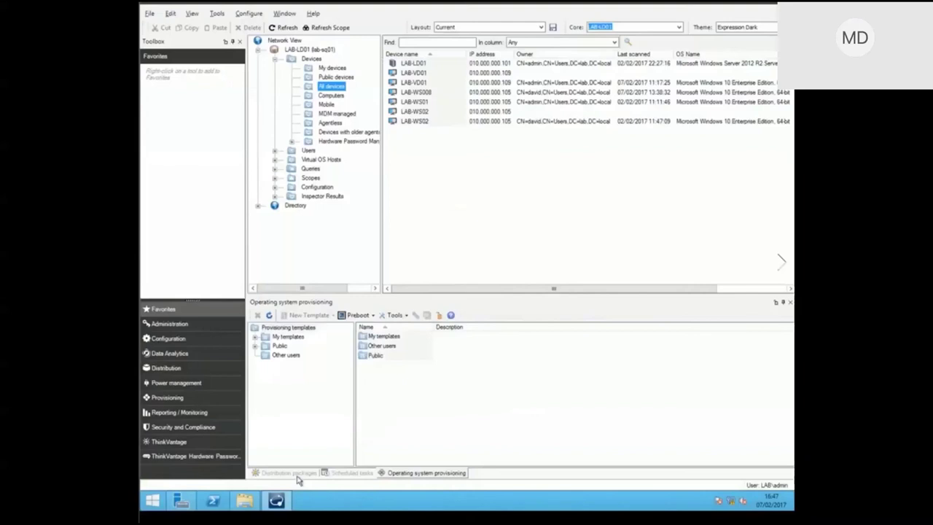
Refresh the DesktopNow scheduled task under My packages so it reports 1 successful machine.
left_click(296, 473)
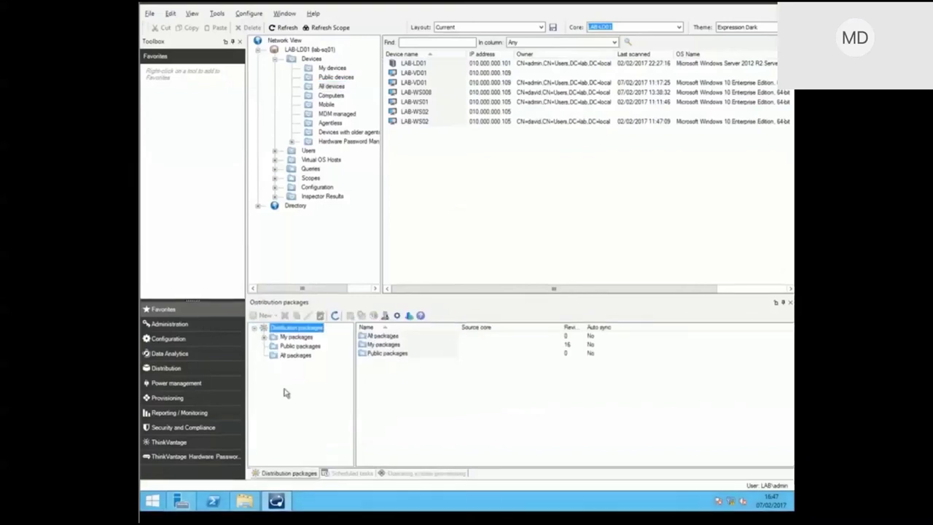
left_click(265, 340)
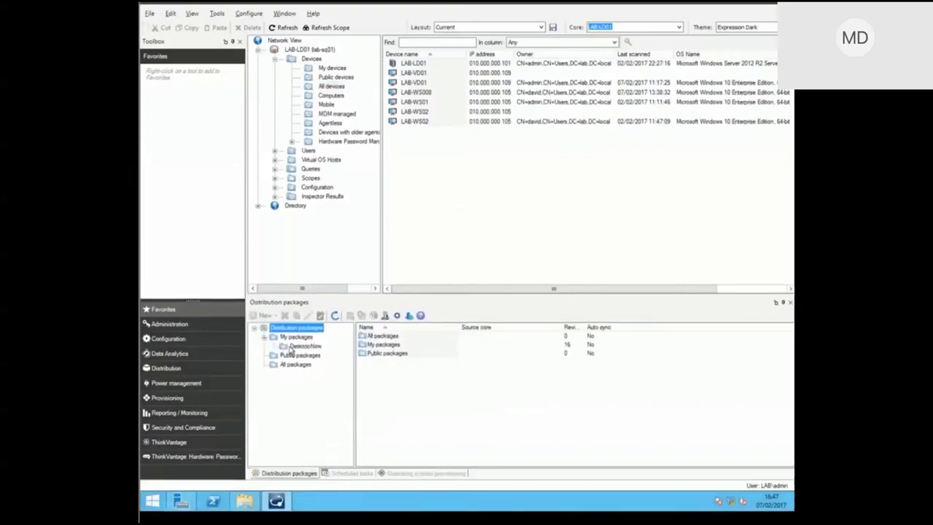
left_click(291, 347)
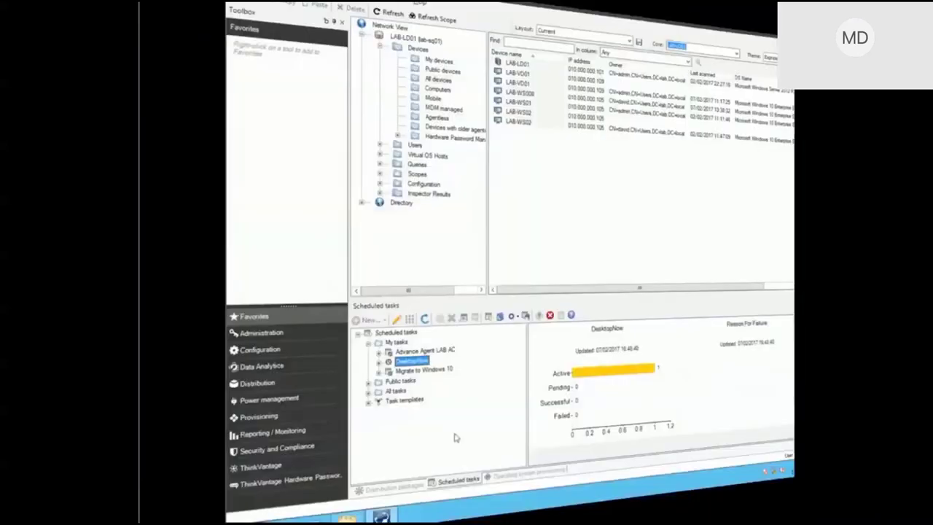
left_click(319, 316)
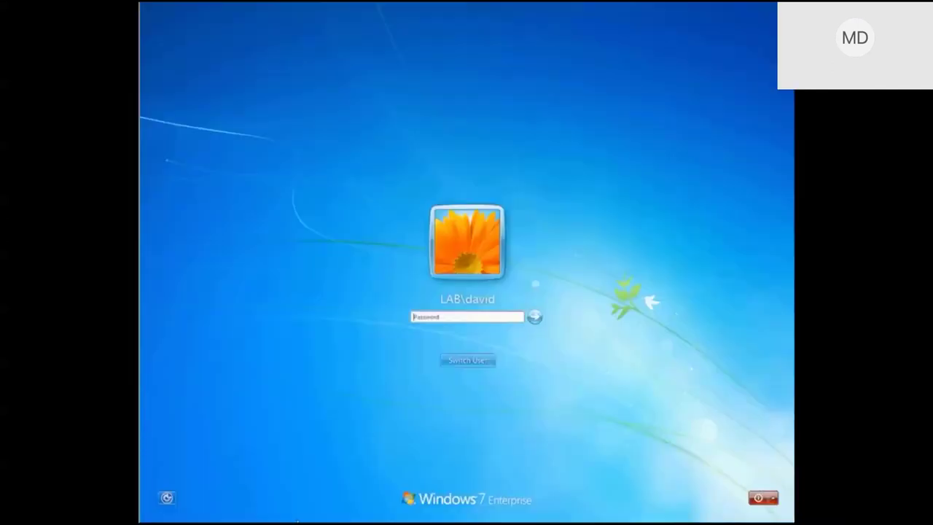
Sign in to Windows 7 and show SKOLab's settings size for all users (2.52 MB).
key("Return")
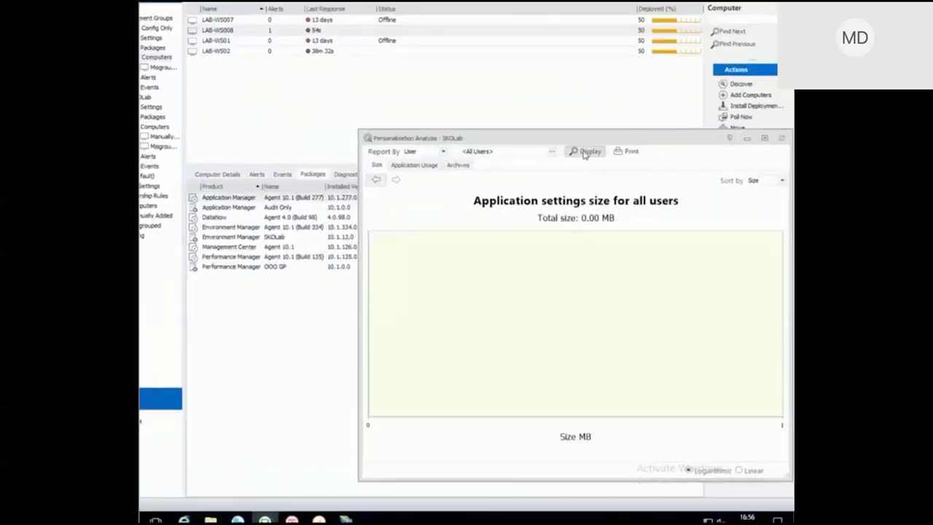
left_click(503, 66)
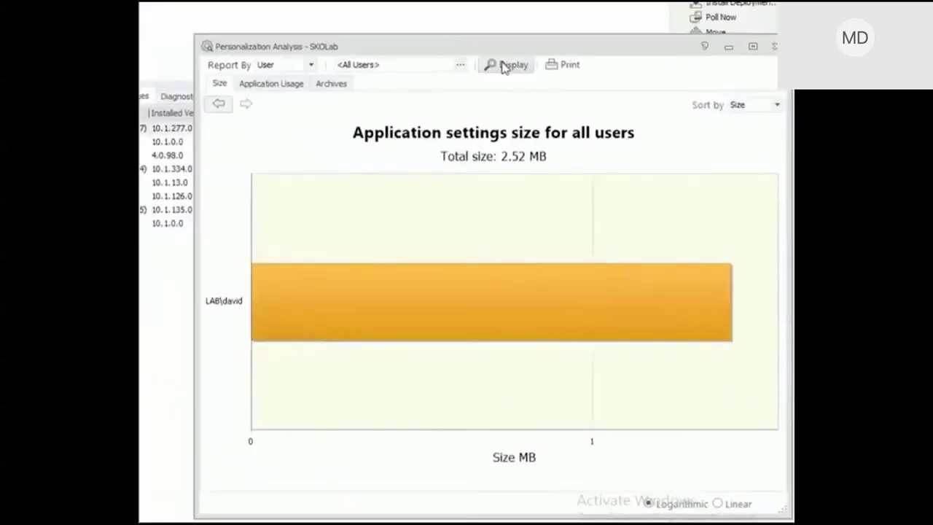
Break the user's 2581.81 KB down by application, then open the Personalization Operations URL via Run.
mouse_move(381, 307)
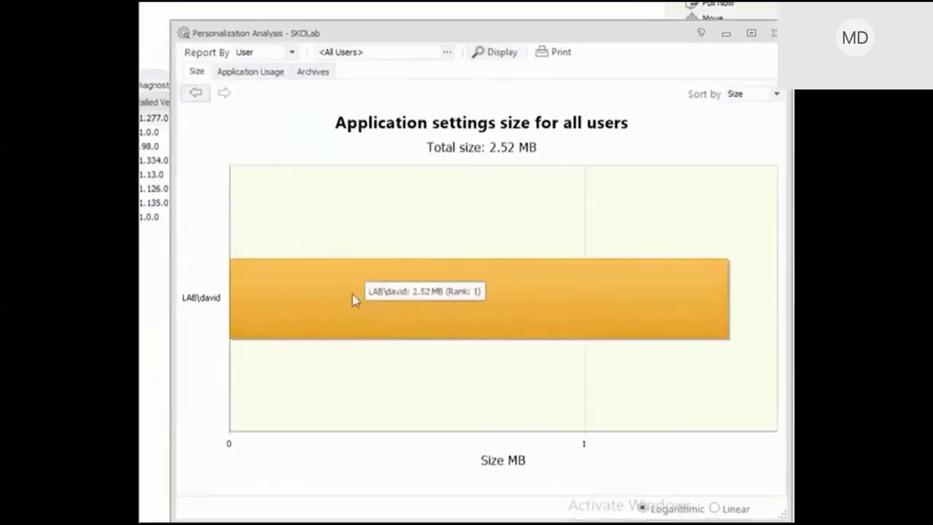
left_click(352, 294)
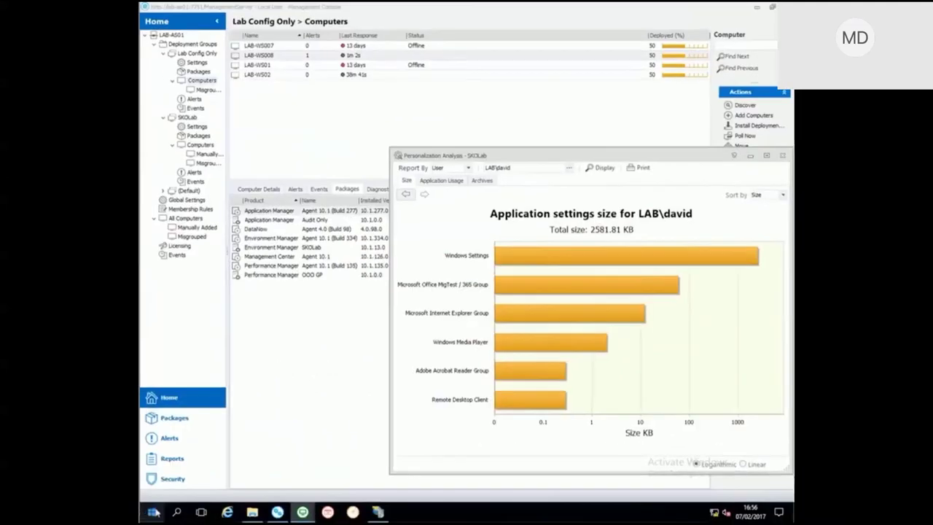
right_click(153, 513)
left_click(182, 457)
left_click(226, 480)
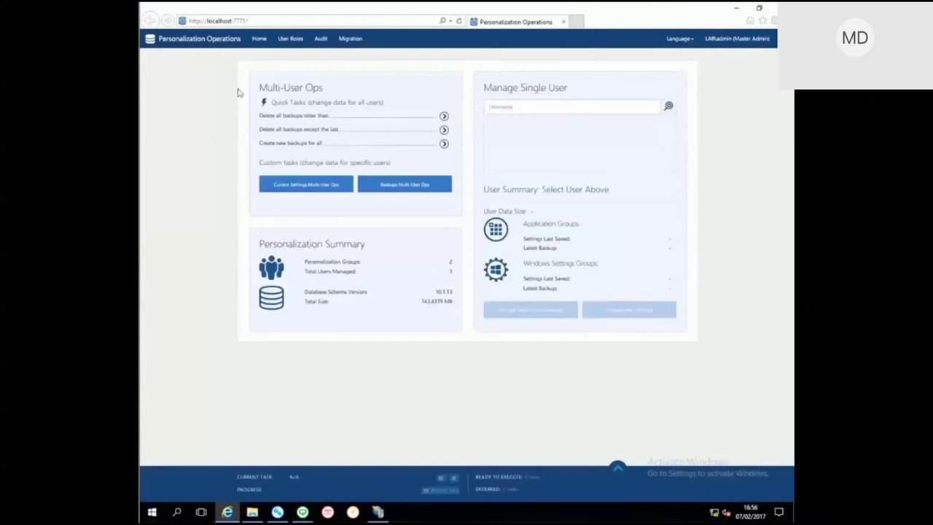
Open Migration, drill into the SKOlab group and the user's per-item migration status.
left_click(348, 40)
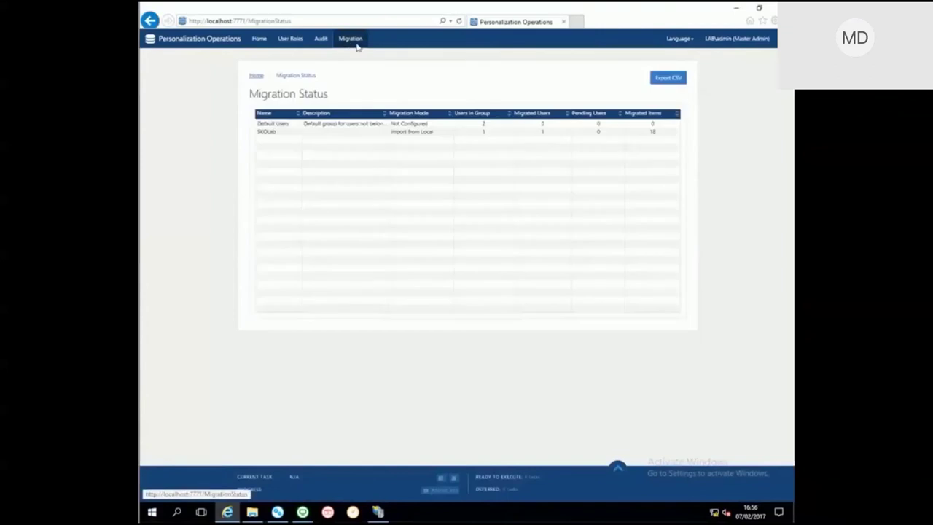
left_click(267, 133)
double_click(267, 134)
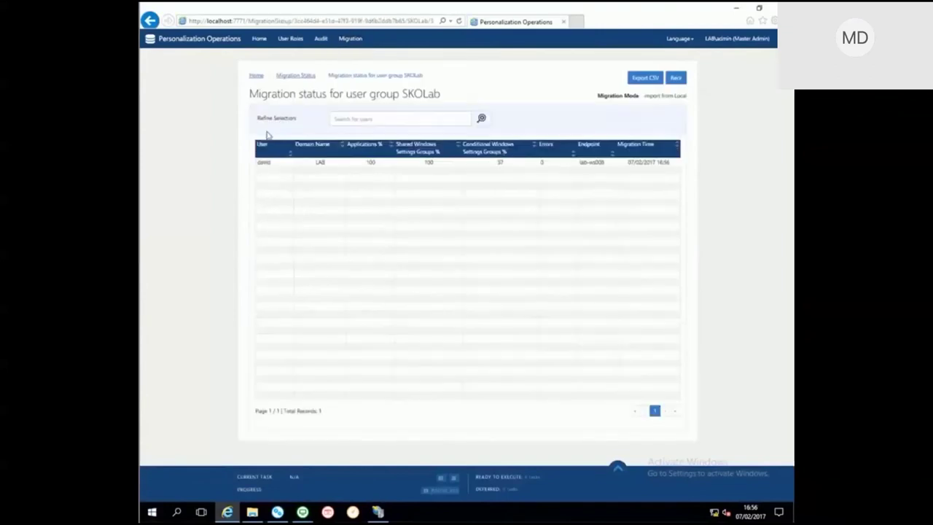
double_click(275, 167)
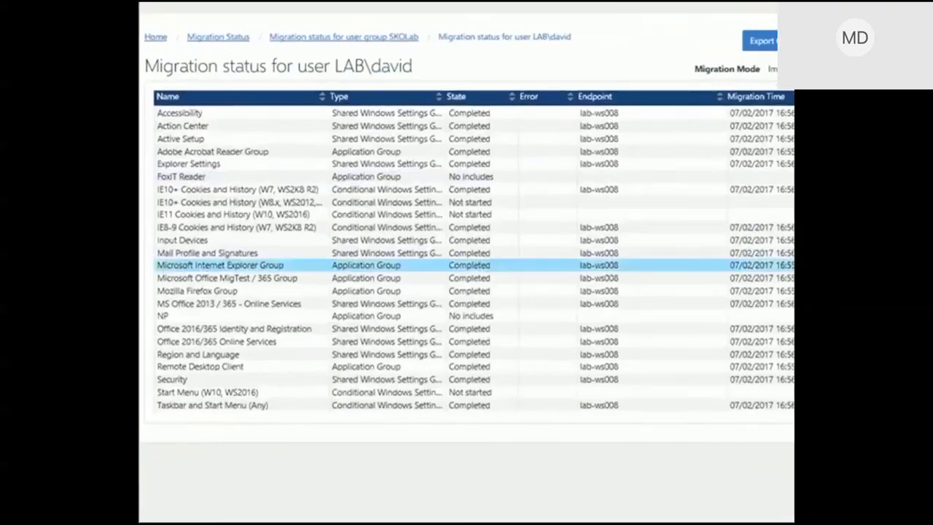
scroll(657, 268, "down", 1)
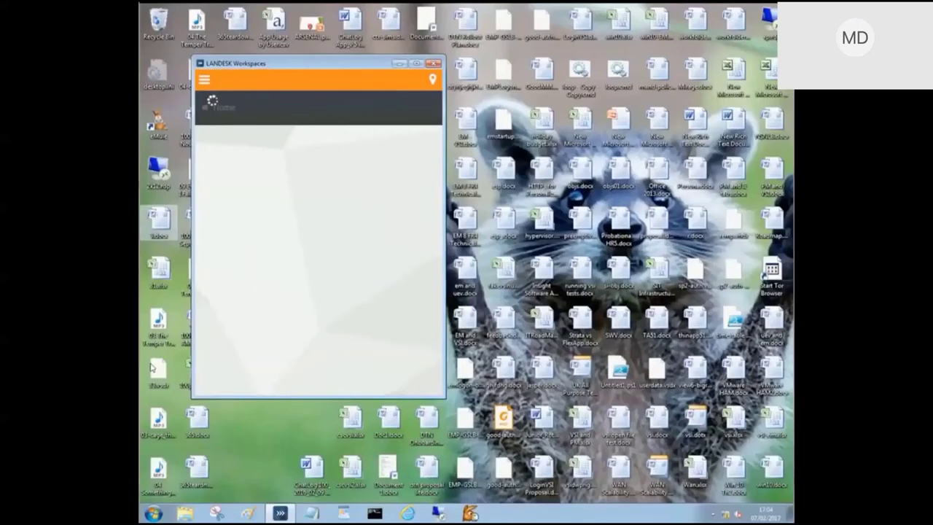
Install Migrate to Windows 10 from the Workspaces Software Catalog after viewing its description.
left_click(204, 79)
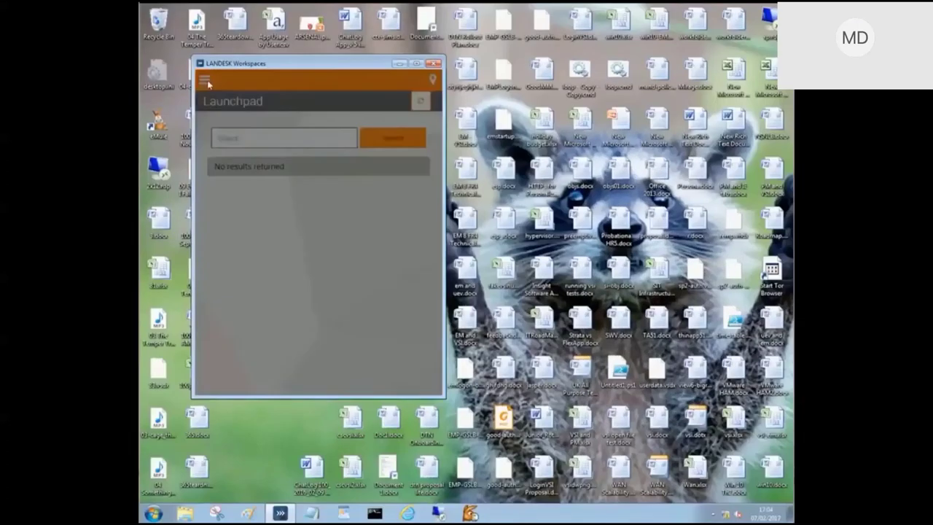
left_click(241, 192)
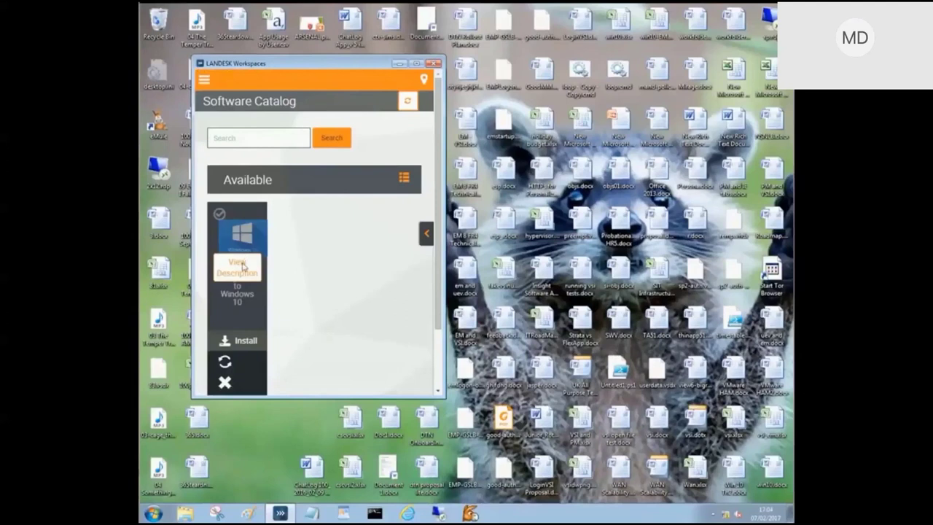
left_click(239, 263)
left_click_drag(444, 397, 662, 481)
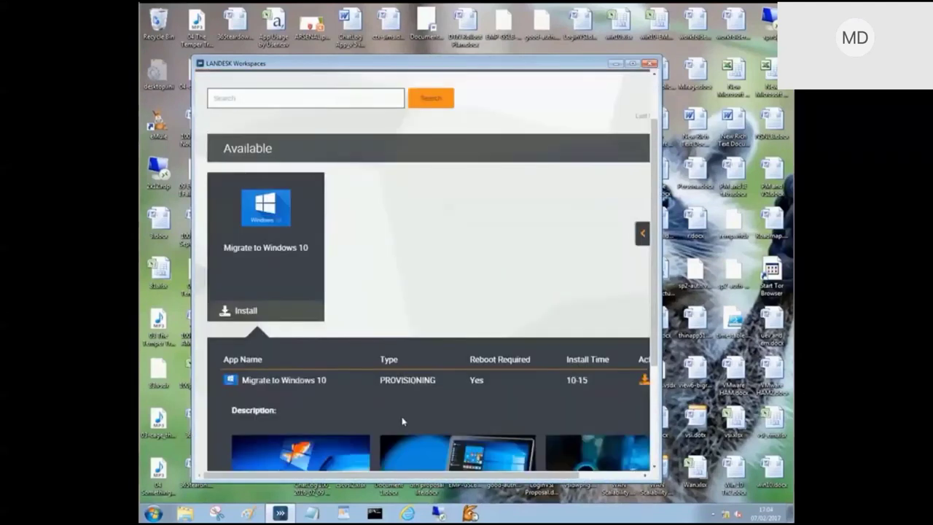
left_click_drag(328, 449, 302, 450)
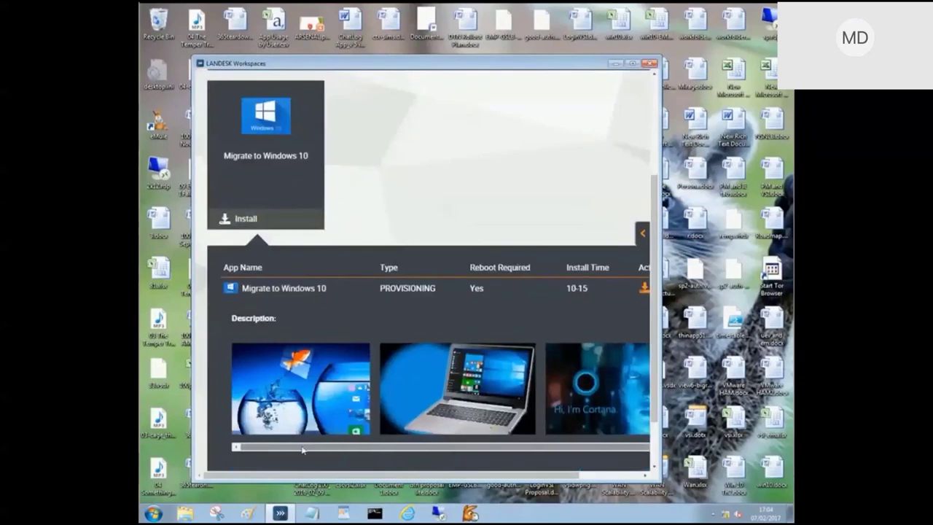
left_click(242, 220)
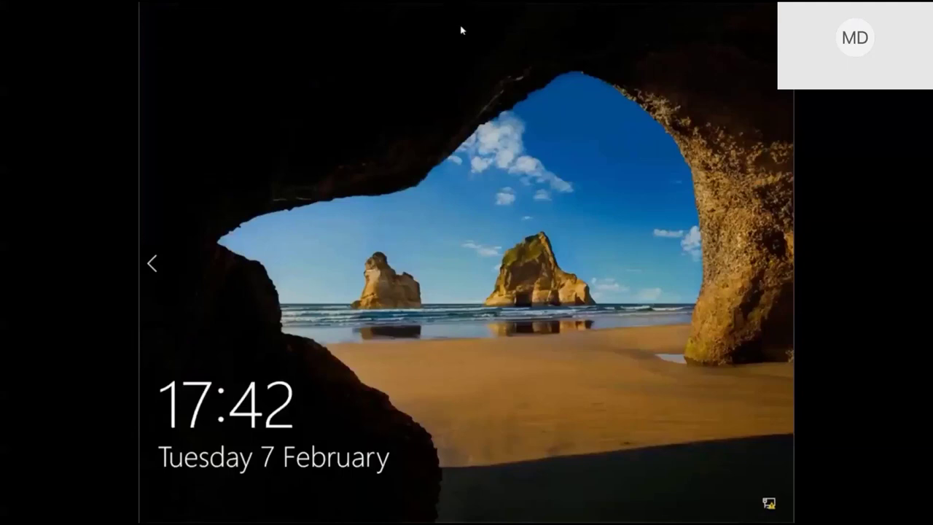
Sign in to Windows 10 as Other user with the migrated user's username and password.
left_click(460, 30)
type("david")
key("Tab")
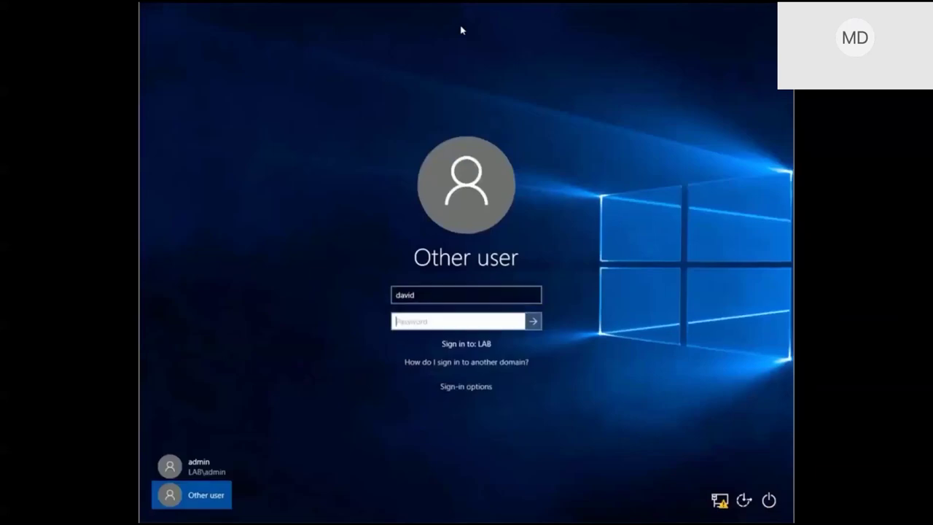
type("Pa$$w0rd")
key("Return")
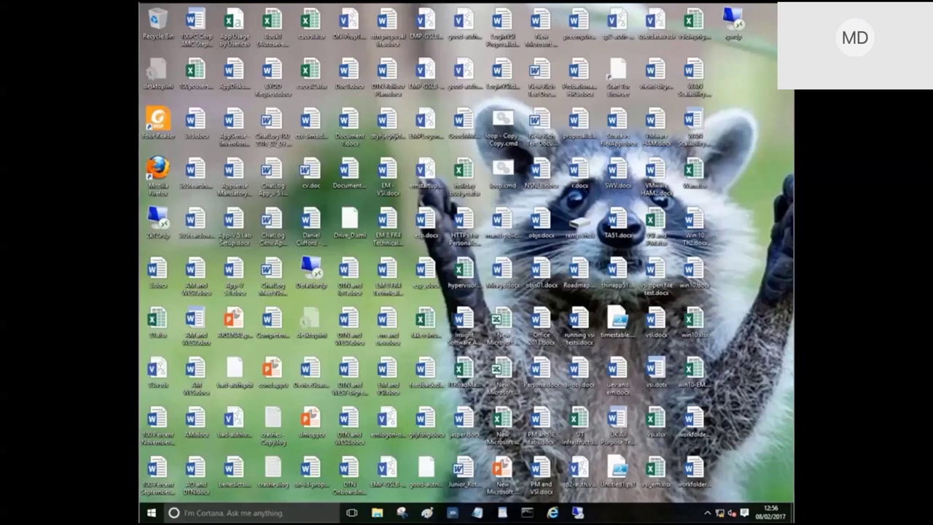
Launch Outlook 2016 by searching 'out' from the Start menu.
key("super")
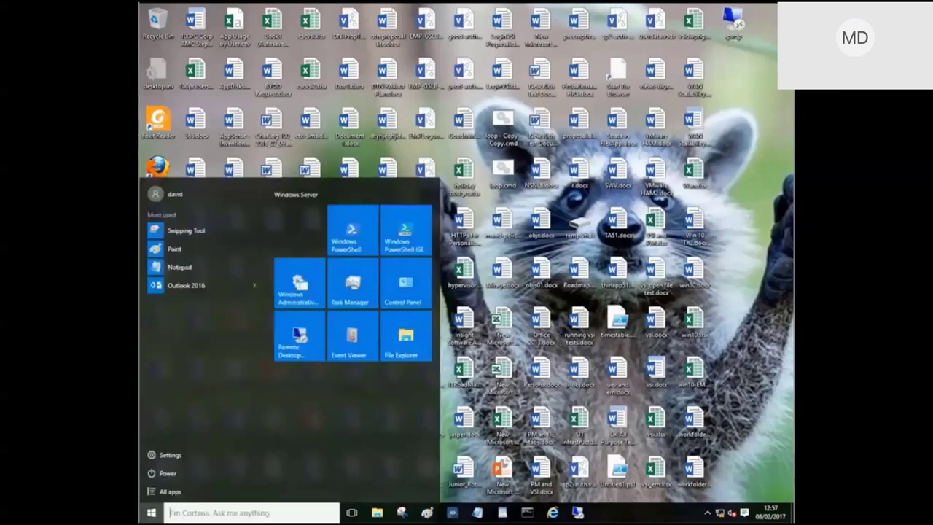
type("out")
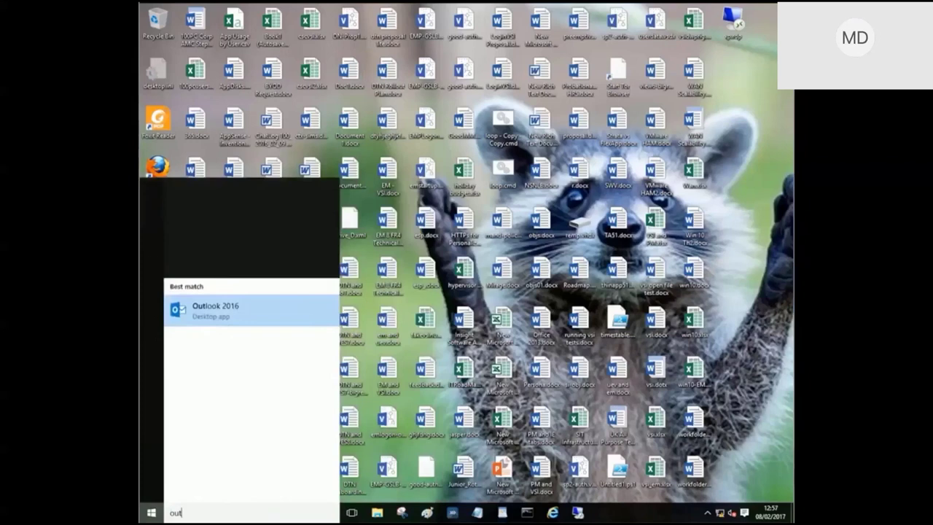
key("Return")
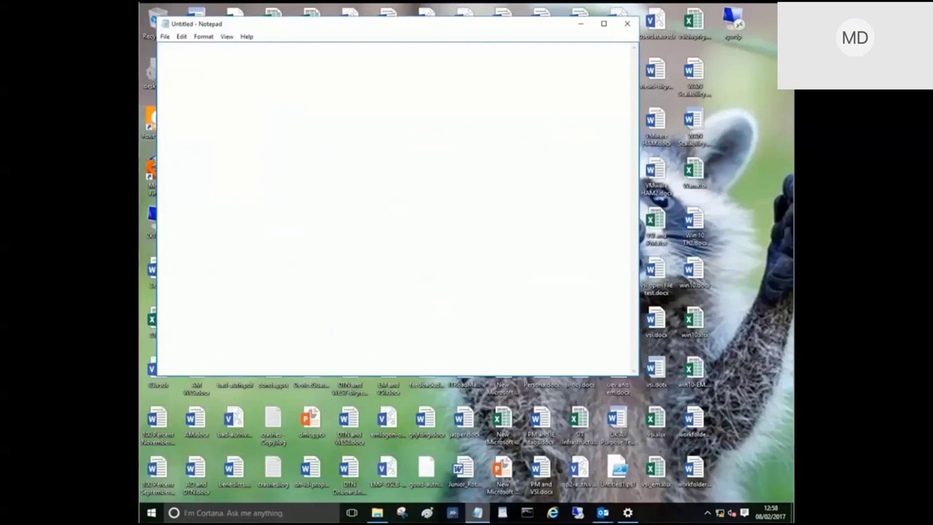
Check Notepad's font is Wingdings 3 size 72, then pause the demo video.
key("alt+o")
key("Down")
key("Return")
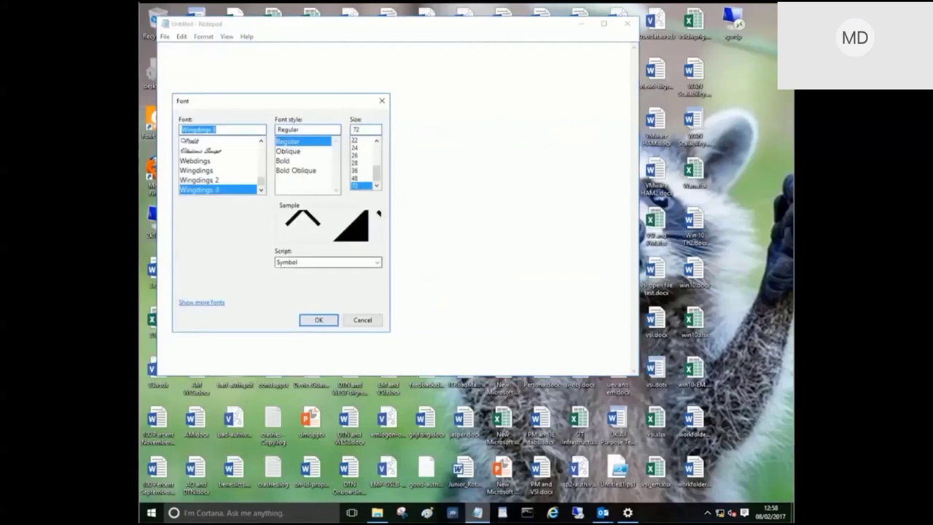
key("Return")
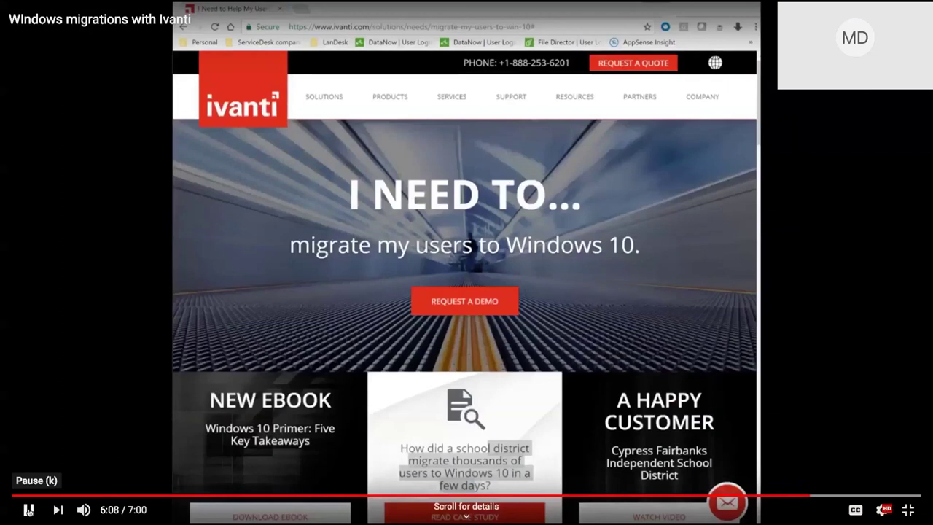
left_click(29, 510)
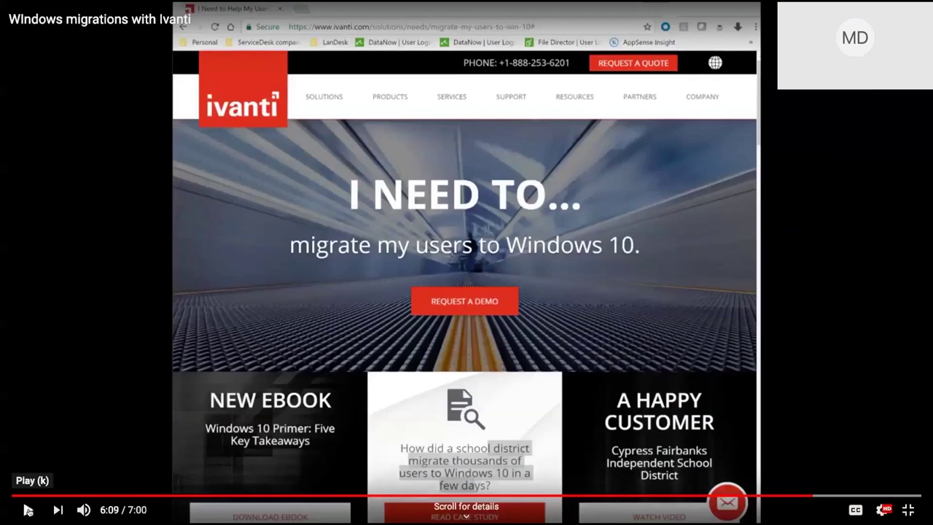